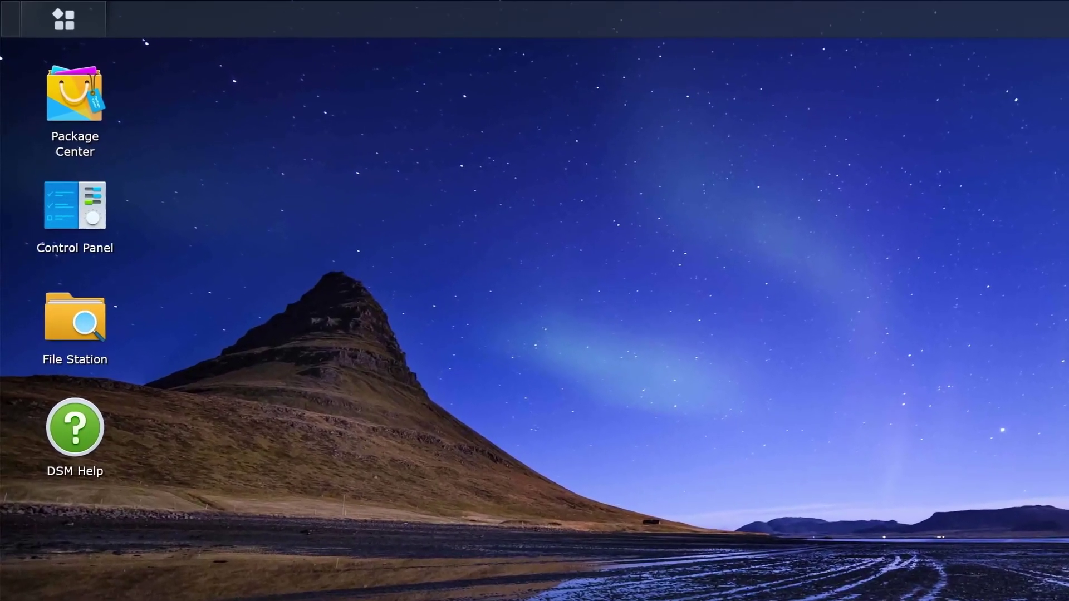
Step: Enable the SMB service in Control Panel File Services, with workgroup WORKGROUP, and apply it
{"action": "left_click", "coordinate": [69, 173]}
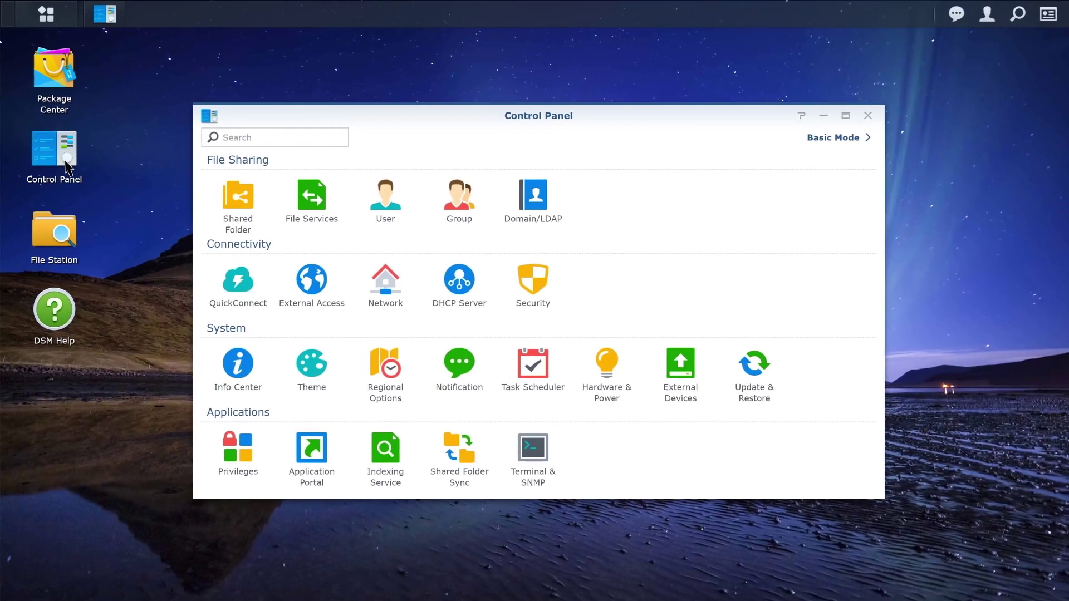
{"action": "left_click", "coordinate": [371, 237]}
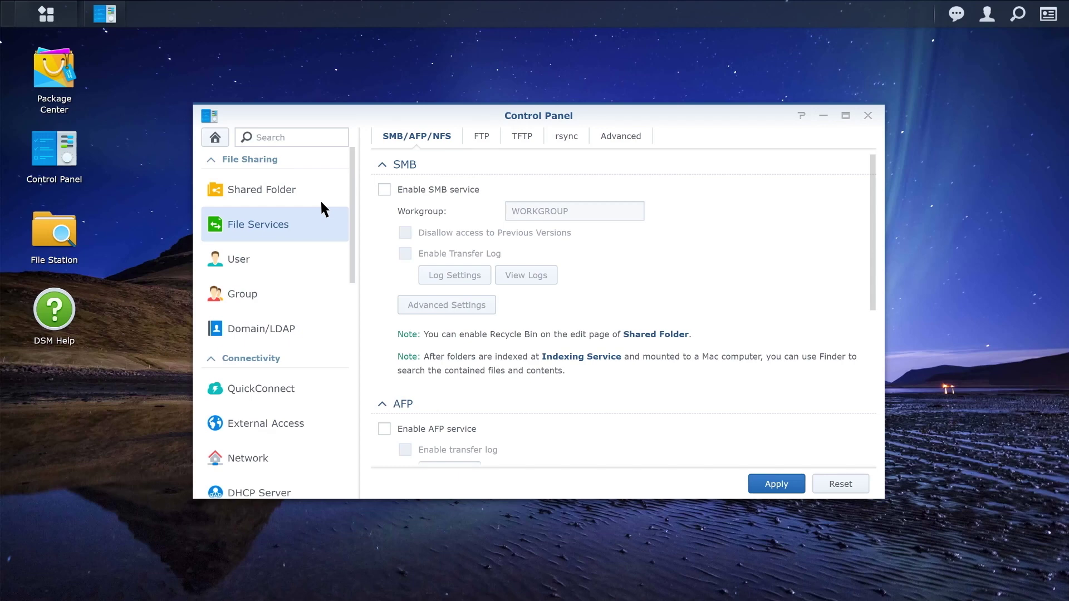
{"action": "left_click", "coordinate": [385, 189]}
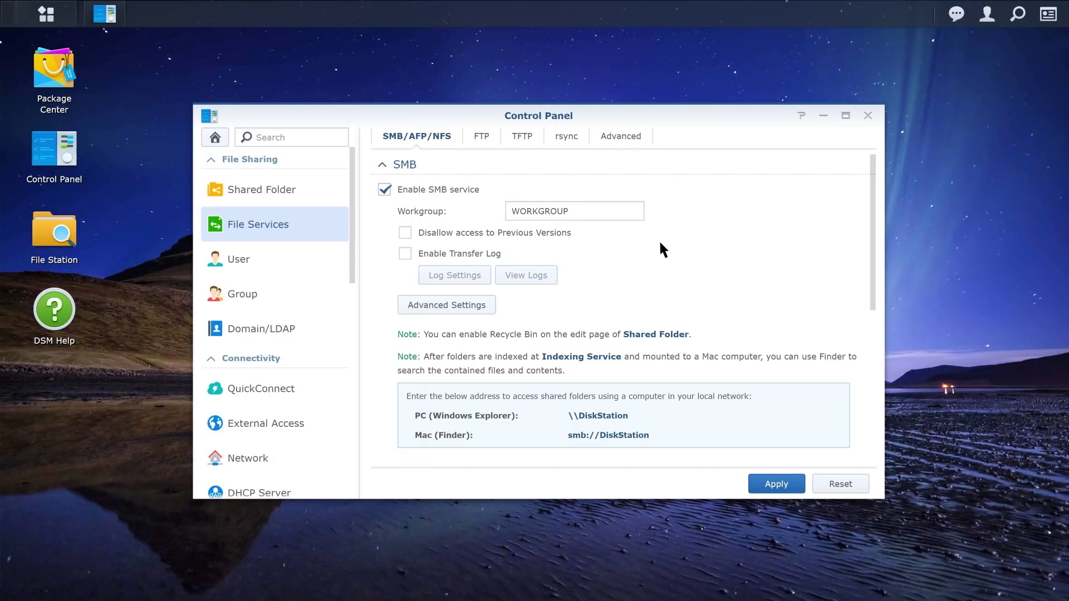
{"action": "left_click", "coordinate": [791, 486]}
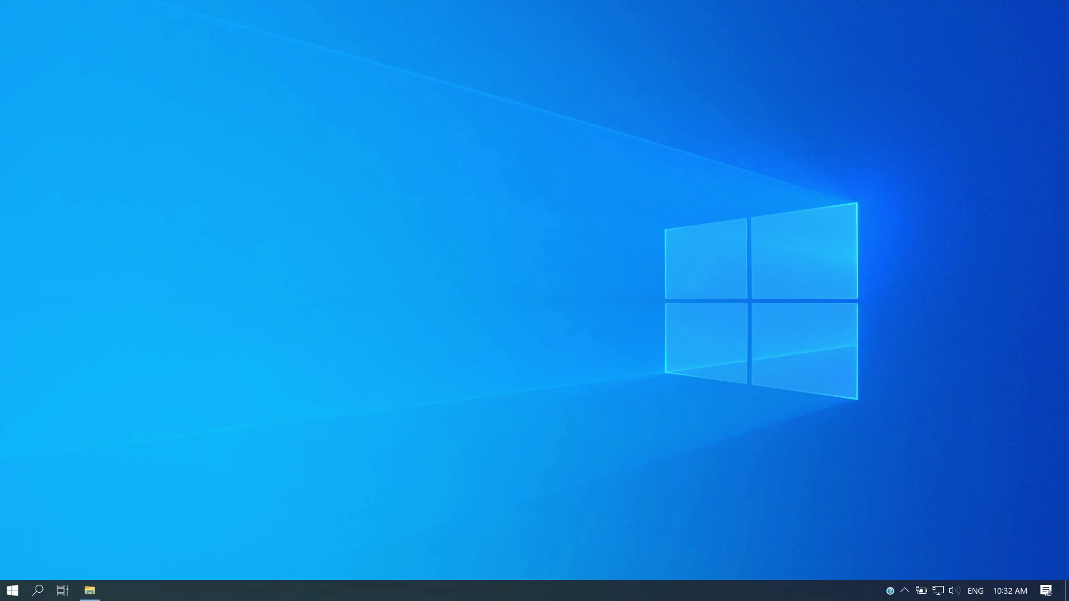
Step: Map \\DiskStation\Photo as network drive Z: from This PC
{"action": "left_click", "coordinate": [90, 589]}
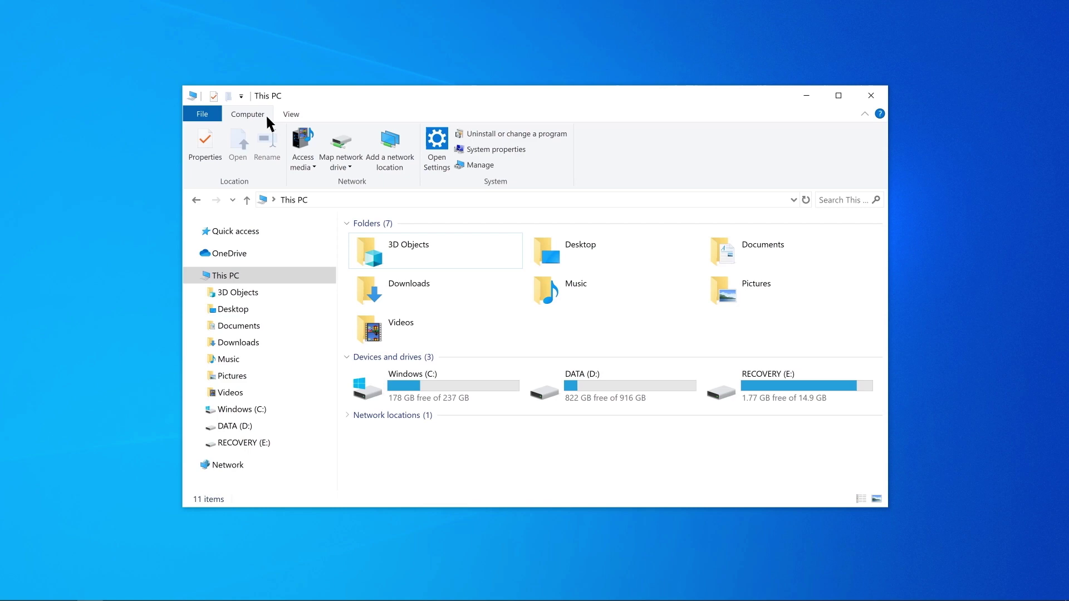
{"action": "left_click", "coordinate": [353, 161]}
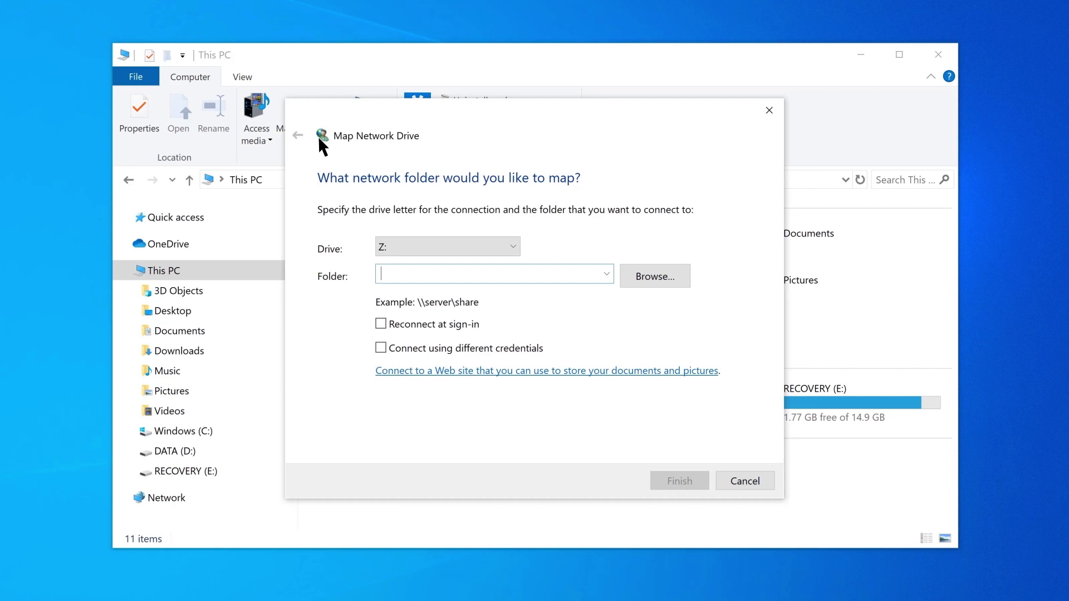
{"action": "type", "text": "\\\\"}
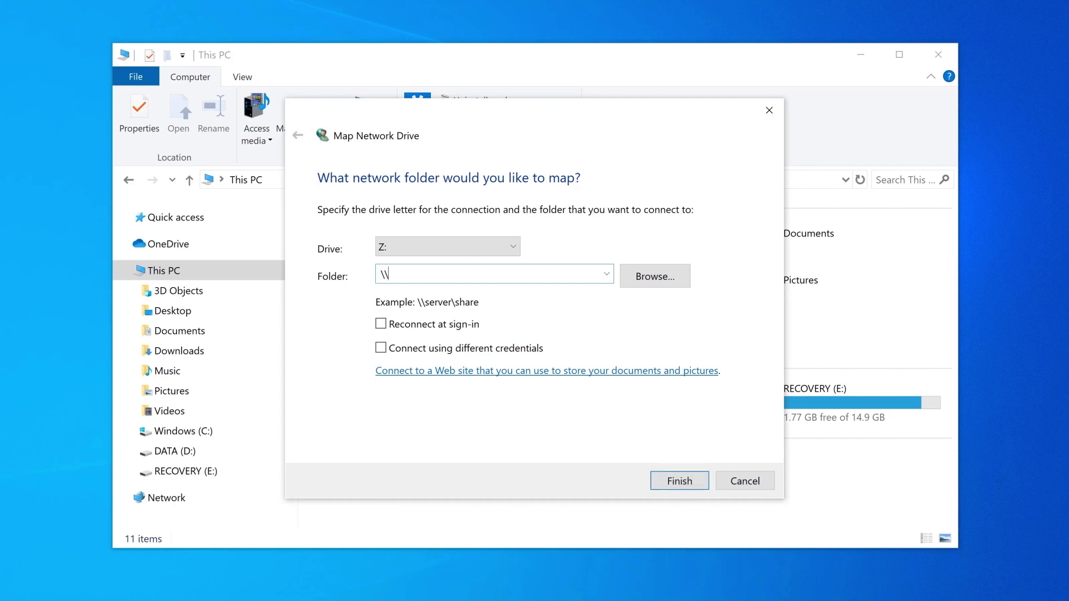
{"action": "type", "text": "DiskStation\\Photo"}
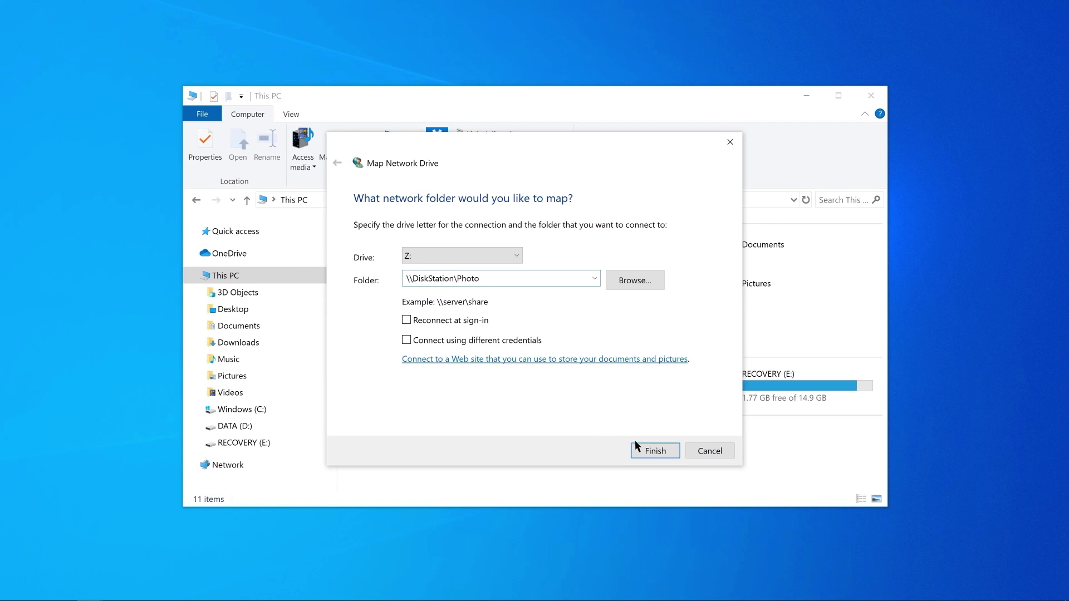
{"action": "left_click", "coordinate": [671, 455]}
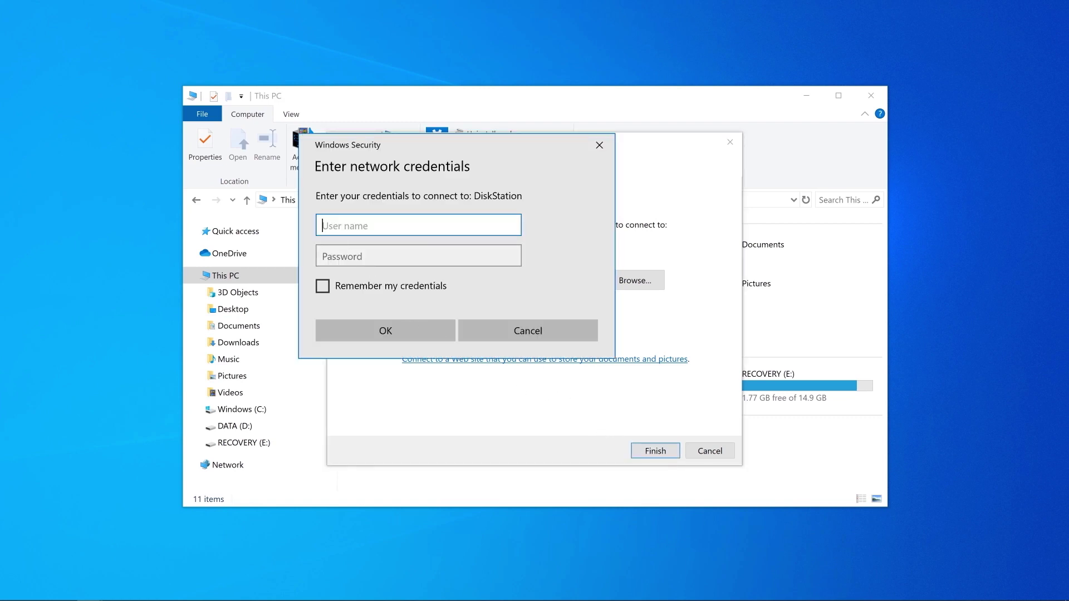
Step: Sign in to the Photo share with the NAS account's username and password
{"action": "type", "text": "sean"}
{"action": "key", "text": "Tab"}
{"action": "type", "text": "********"}
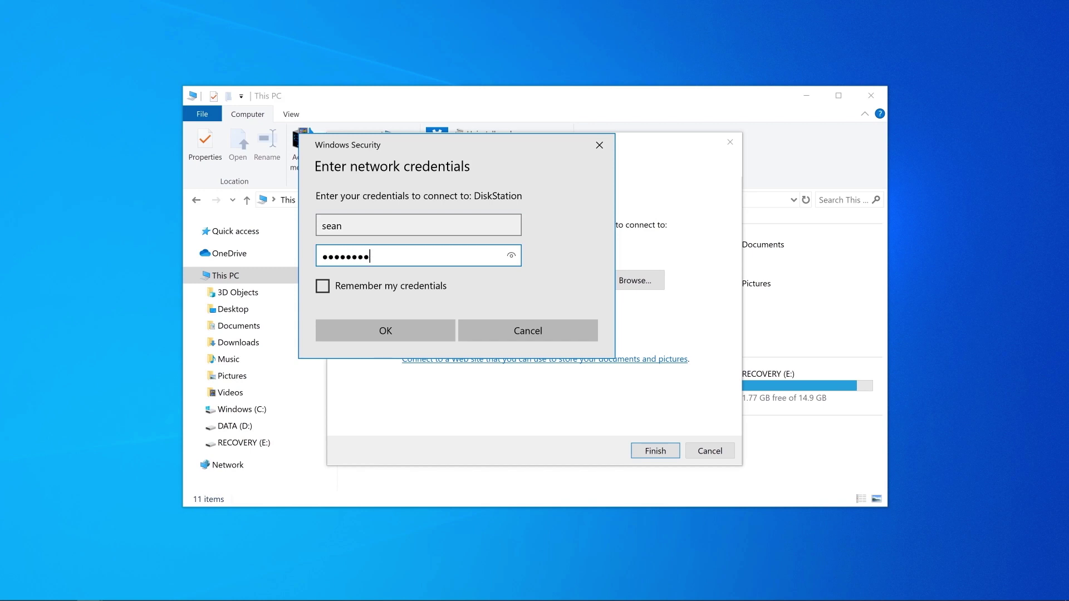
{"action": "left_click", "coordinate": [410, 333]}
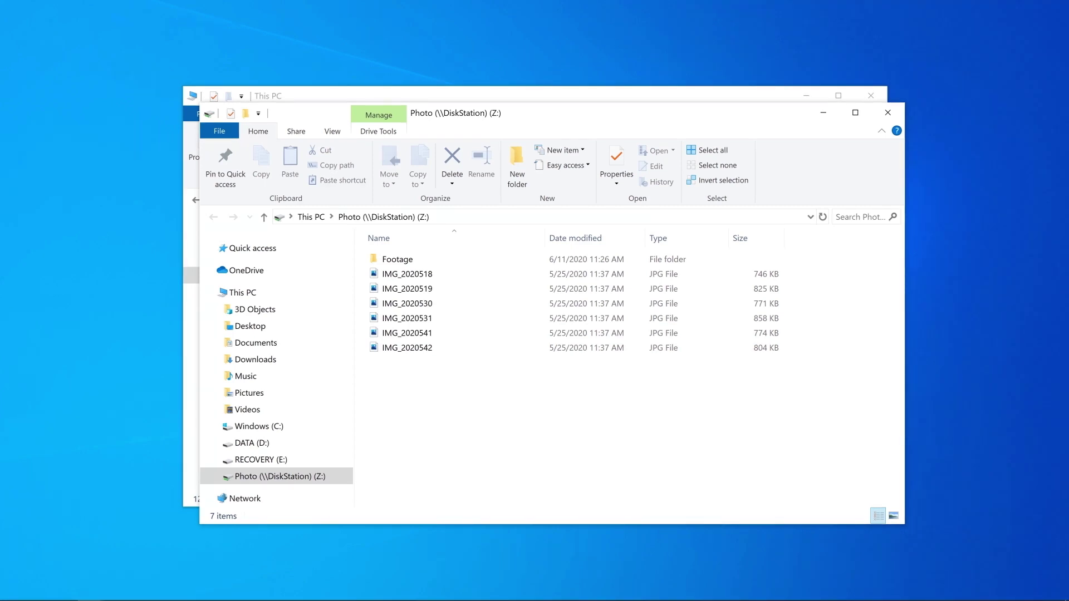
Step: Go to \\DiskStation, open the photo folder, then reopen DiskStation from Network to list its ten shares
{"action": "key", "text": "alt+d"}
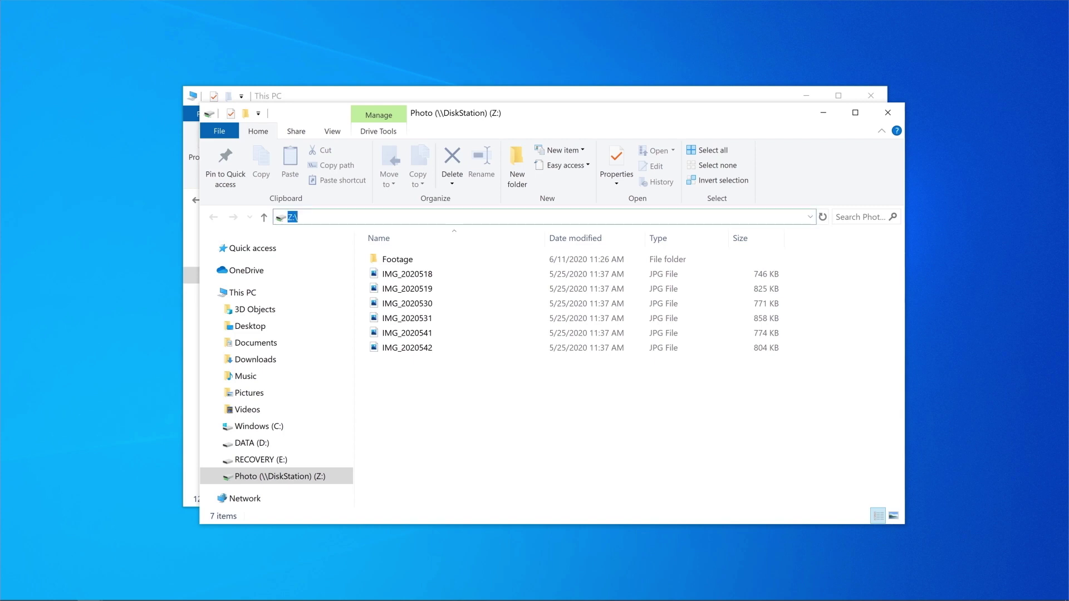
{"action": "type", "text": "\\\\DiskStation"}
{"action": "key", "text": "Return"}
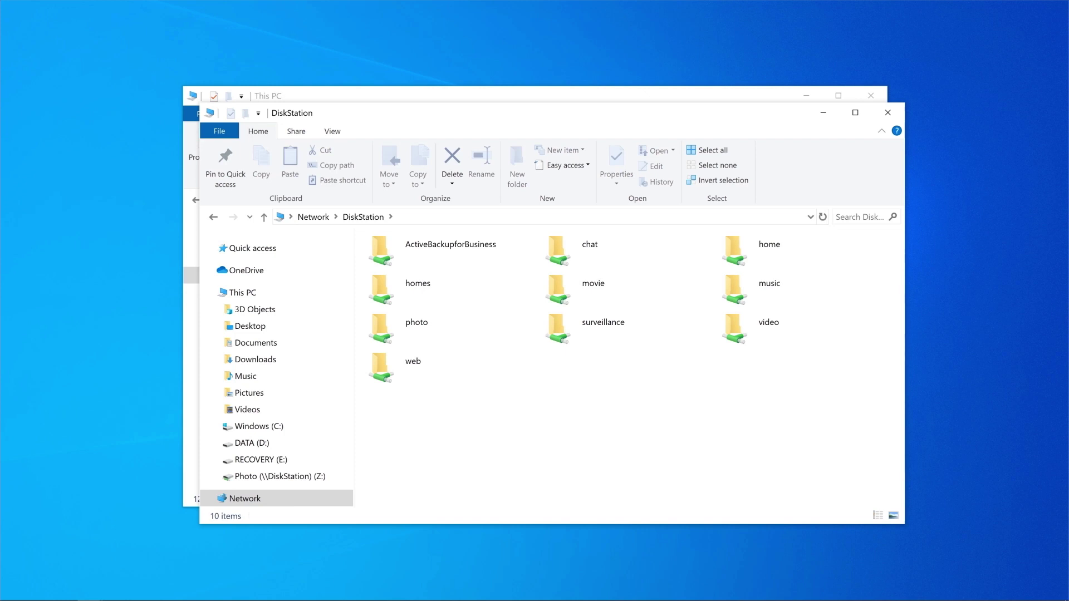
{"action": "double_click", "coordinate": [451, 343]}
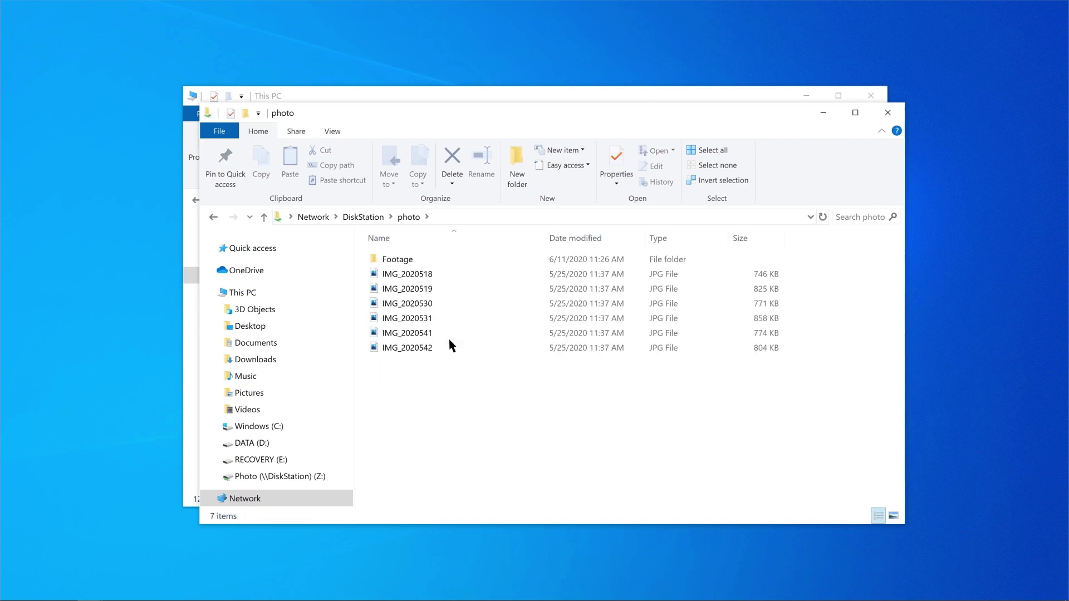
{"action": "left_click", "coordinate": [270, 504]}
{"action": "double_click", "coordinate": [451, 281]}
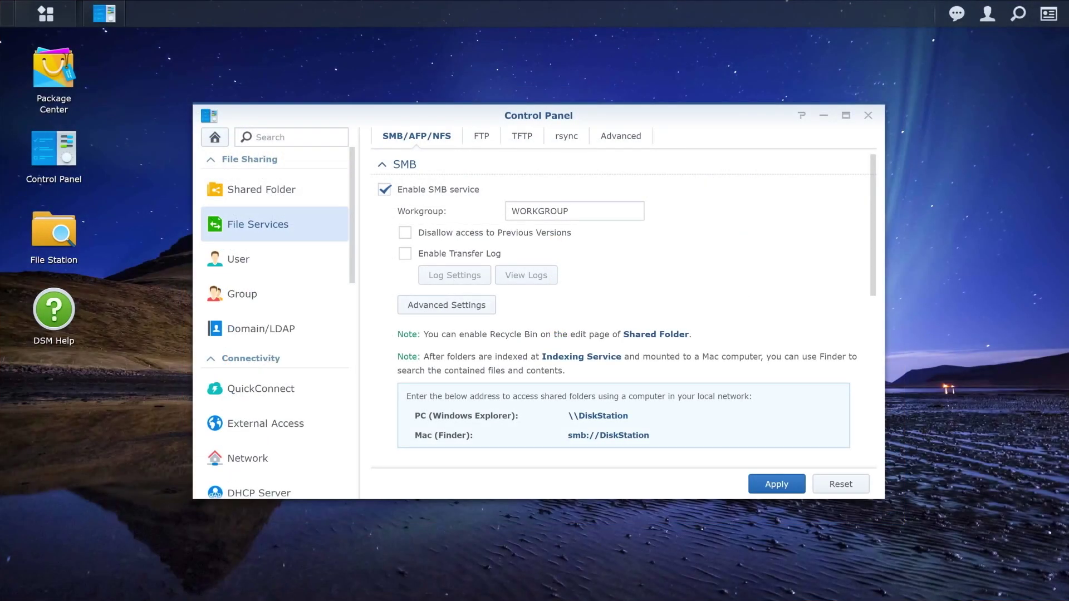
Step: Apply the Advanced settings with WS-Discovery SMB file access kept enabled
{"action": "left_click", "coordinate": [645, 148]}
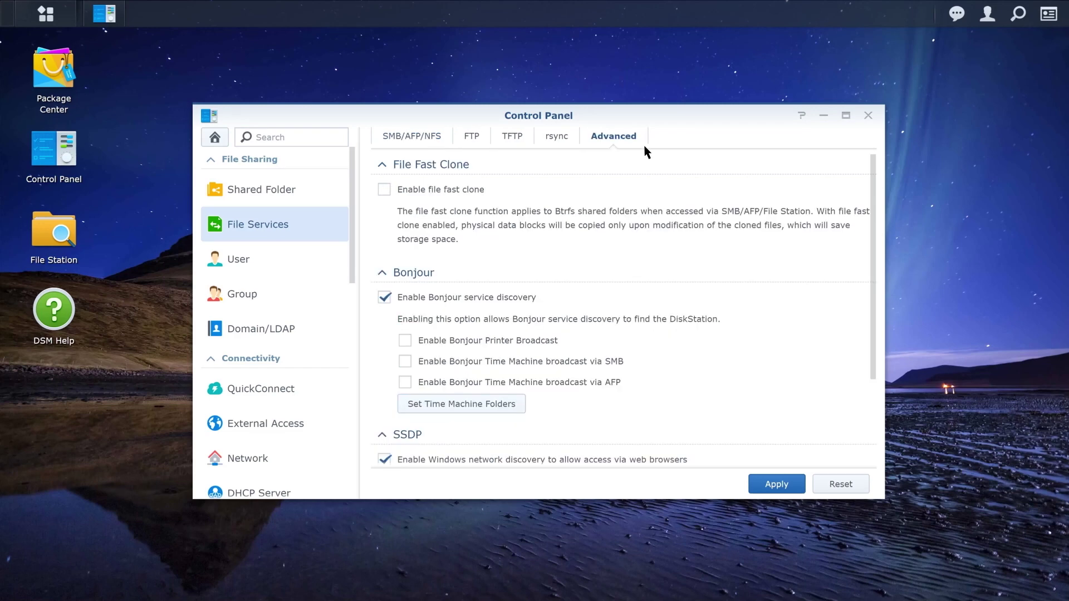
{"action": "scroll", "coordinate": [518, 323], "scroll_direction": "down", "scroll_amount": 3}
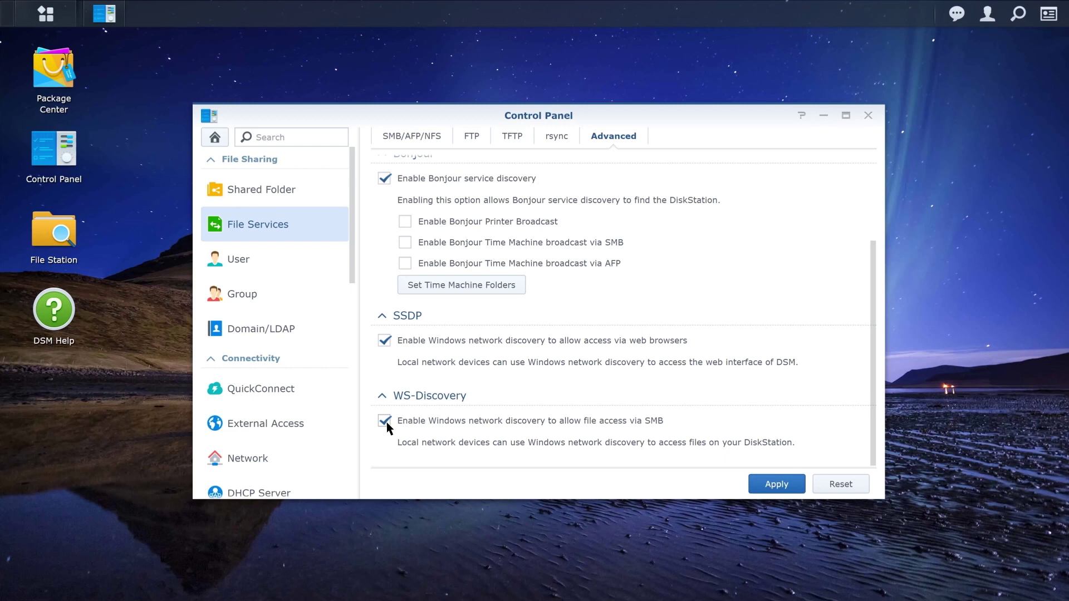
{"action": "left_click", "coordinate": [777, 484]}
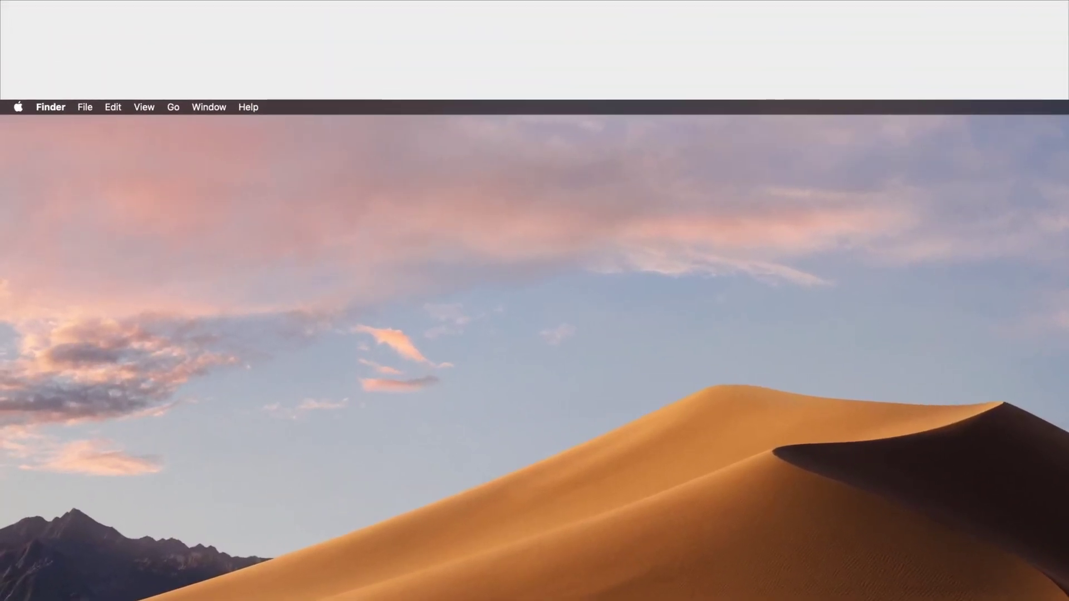
Step: Connect Finder to the server smb://DiskStation
{"action": "left_click", "coordinate": [173, 107]}
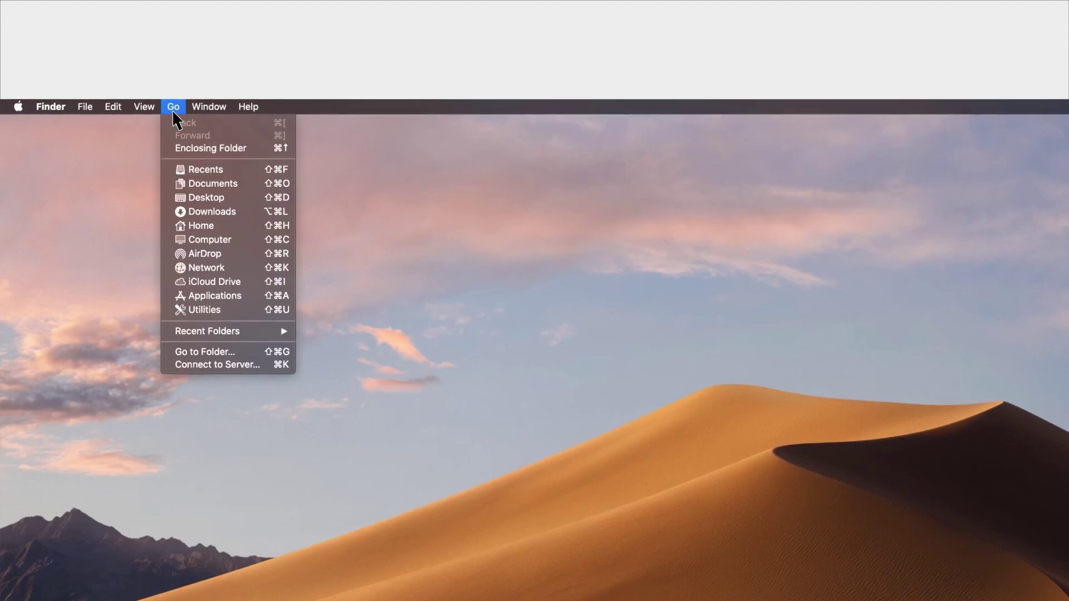
{"action": "left_click", "coordinate": [248, 364]}
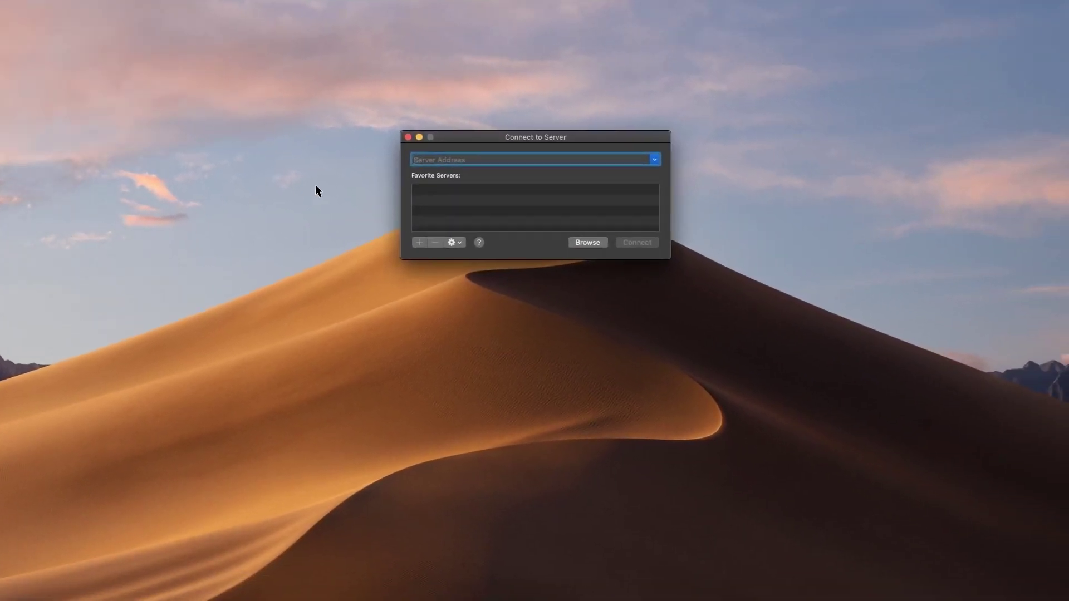
{"action": "type", "text": "smb://DiskStation"}
{"action": "left_click", "coordinate": [655, 245]}
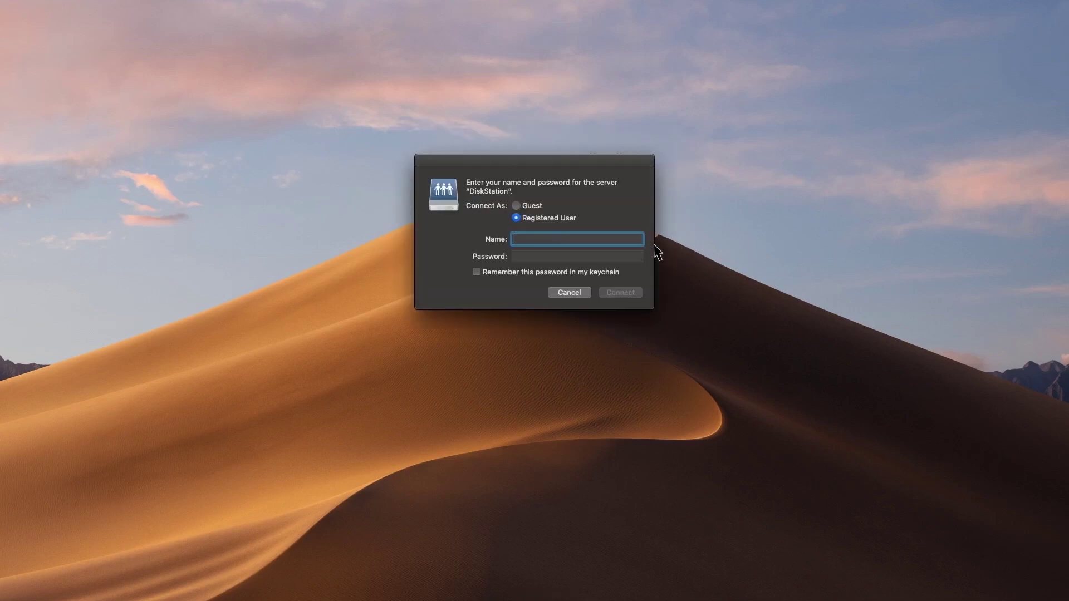
Step: Log in as a registered user with the NAS credentials and mount the Sharing Folder volume
{"action": "type", "text": "sean"}
{"action": "key", "text": "Tab"}
{"action": "type", "text": "*****"}
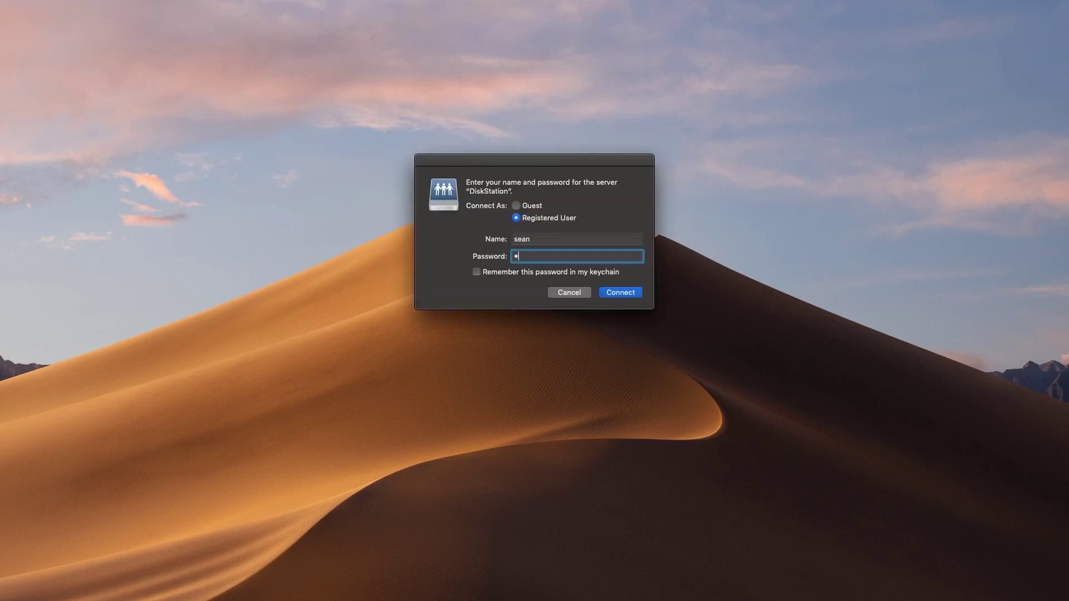
{"action": "type", "text": "***"}
{"action": "left_click", "coordinate": [636, 294]}
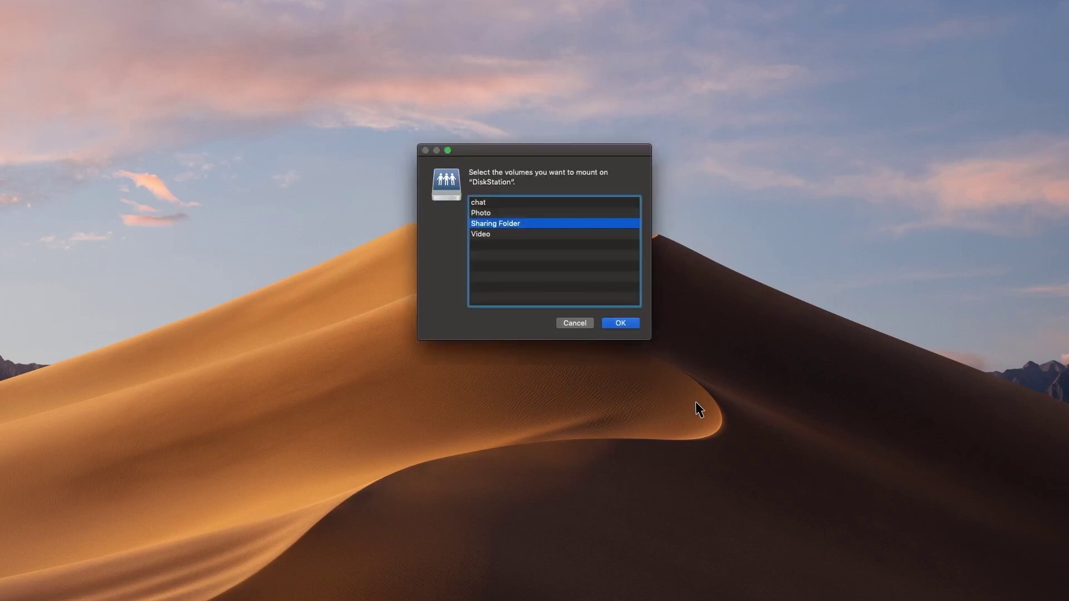
{"action": "left_click", "coordinate": [620, 323]}
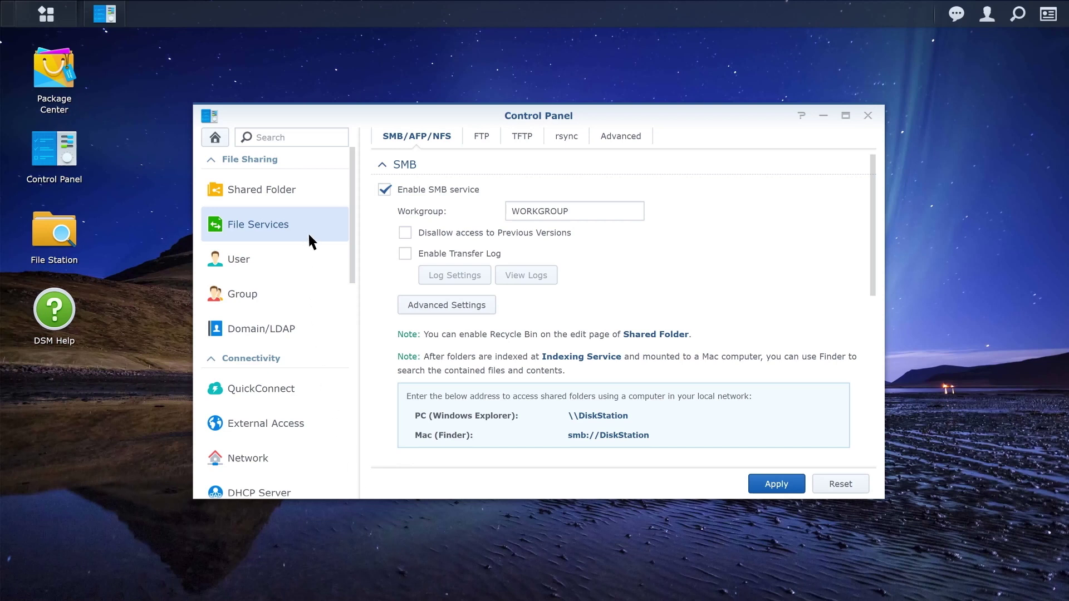
Step: Set the transfer log to record Write, Move, Delete and Read events, confirming the service restart
{"action": "left_click", "coordinate": [405, 253]}
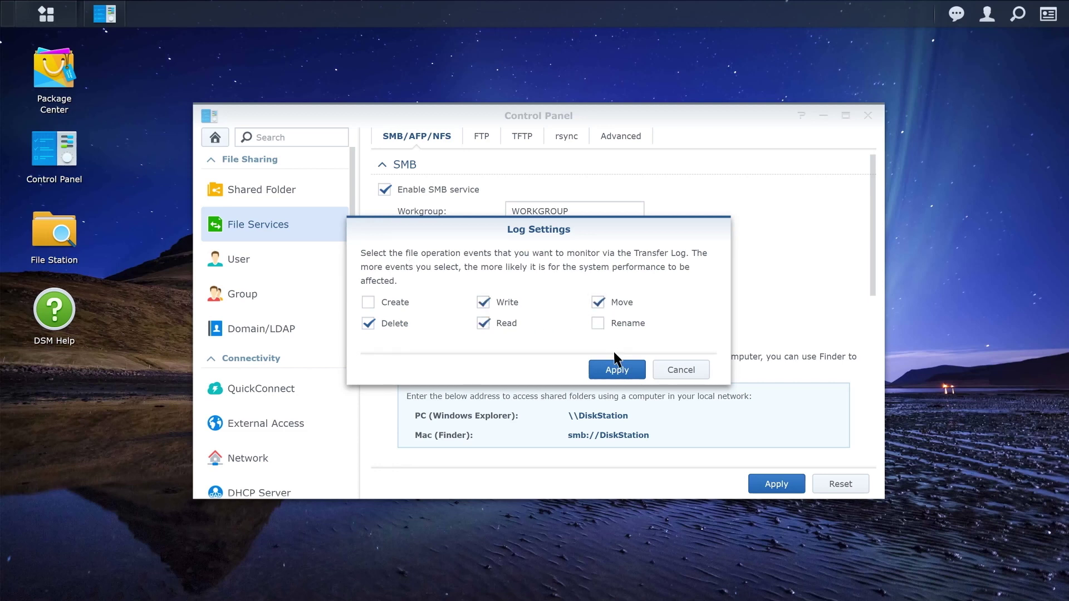
{"action": "left_click", "coordinate": [628, 370]}
{"action": "left_click", "coordinate": [655, 334]}
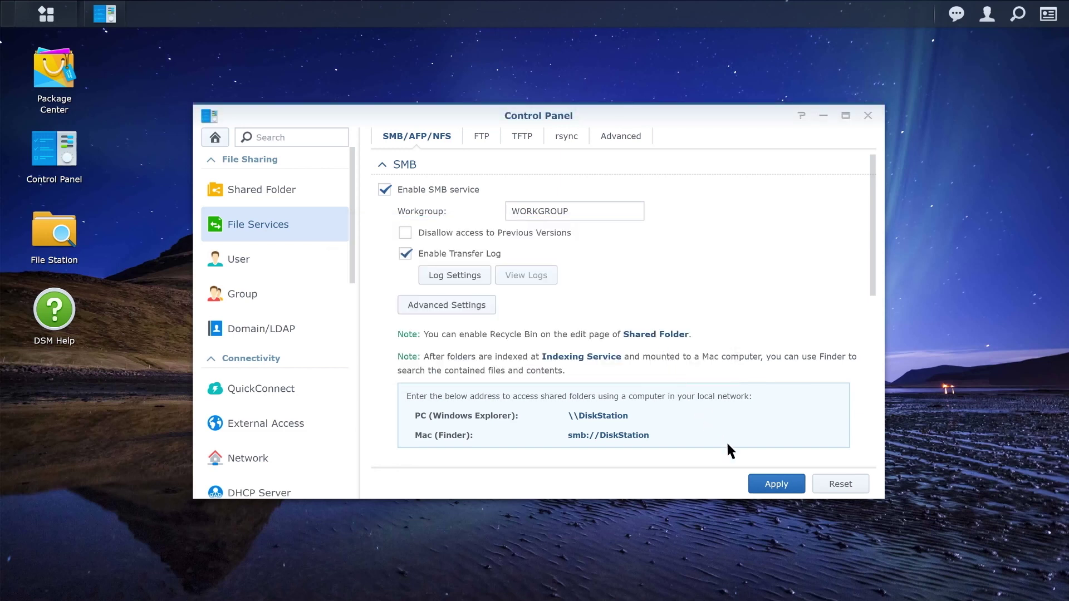
Step: Apply the transfer log, review the logs, then disallow access to Previous Versions and apply
{"action": "left_click", "coordinate": [795, 488]}
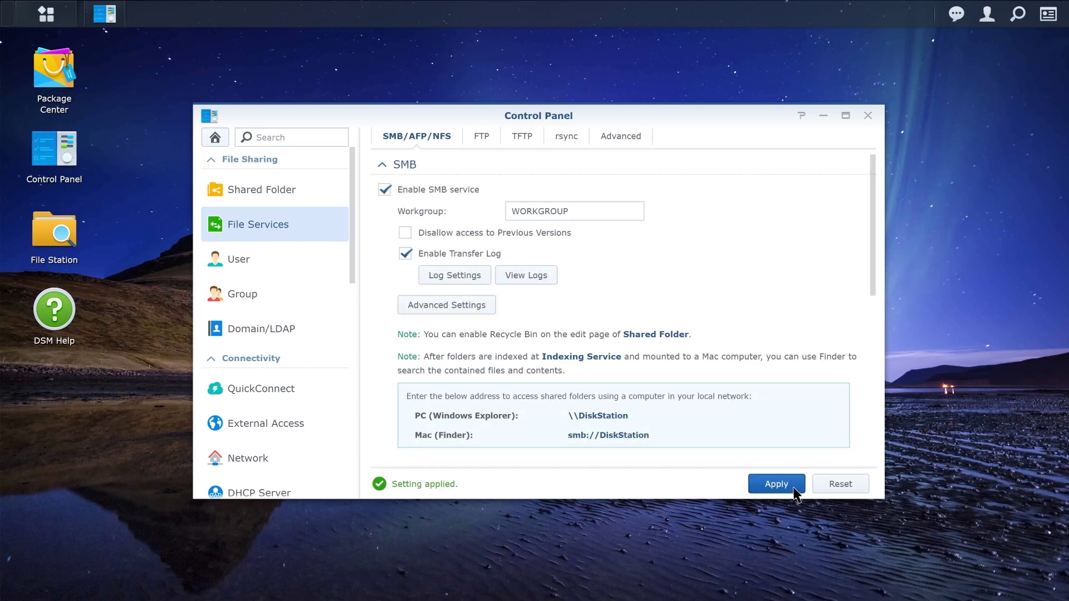
{"action": "left_click", "coordinate": [551, 283]}
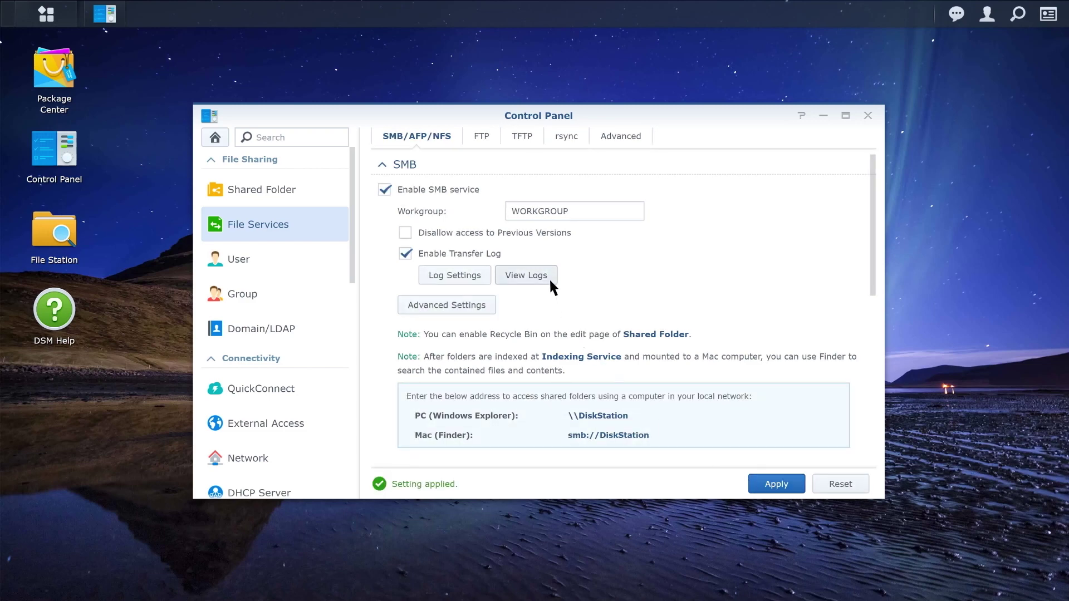
{"action": "left_click_drag", "start_coordinate": [873, 284], "coordinate": [874, 454]}
{"action": "left_click", "coordinate": [868, 113]}
{"action": "left_click", "coordinate": [405, 233]}
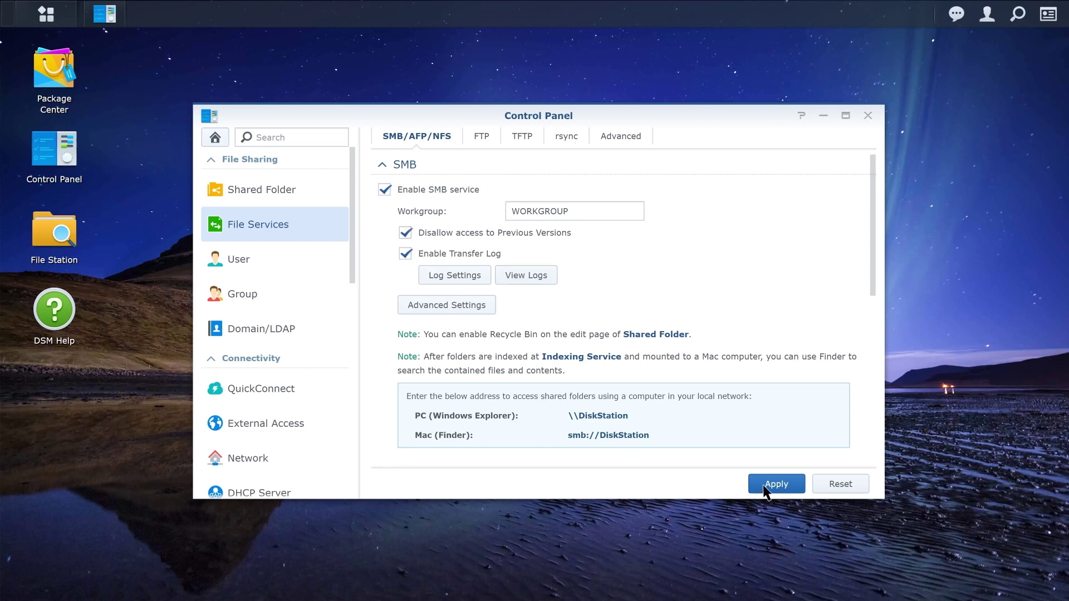
{"action": "left_click", "coordinate": [794, 488]}
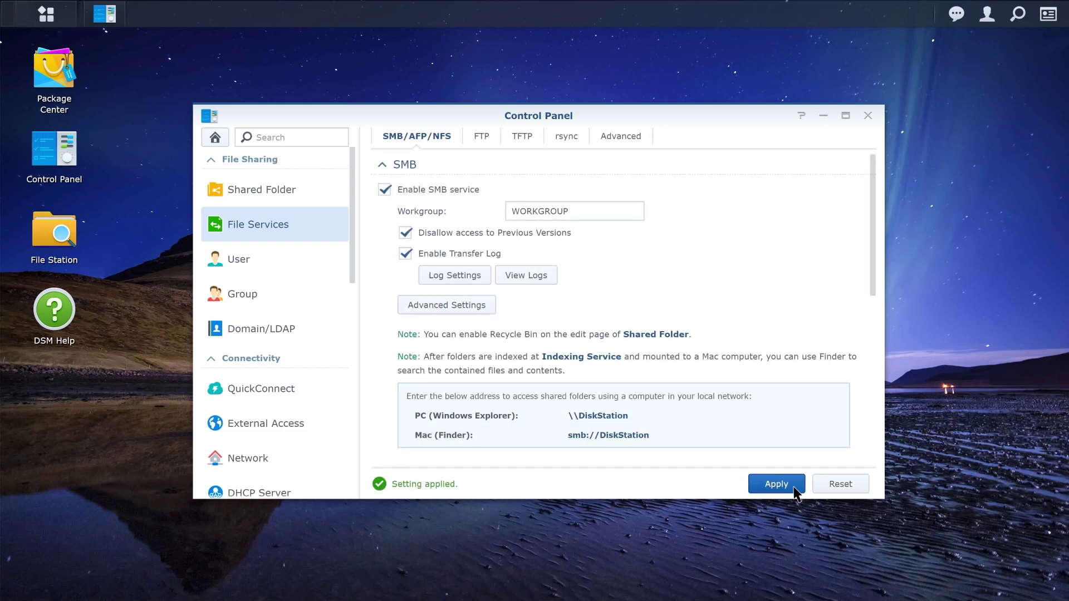